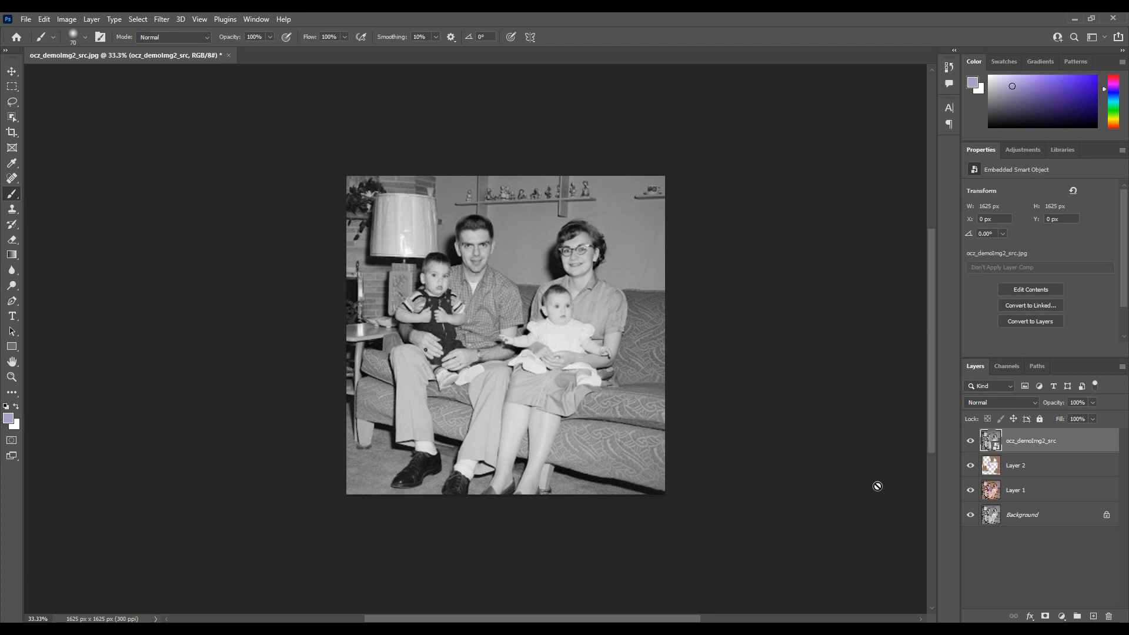
Step: Toggle the visibility of the top black-and-white photo layer to compare it with the colorized version beneath
left_click(971, 441)
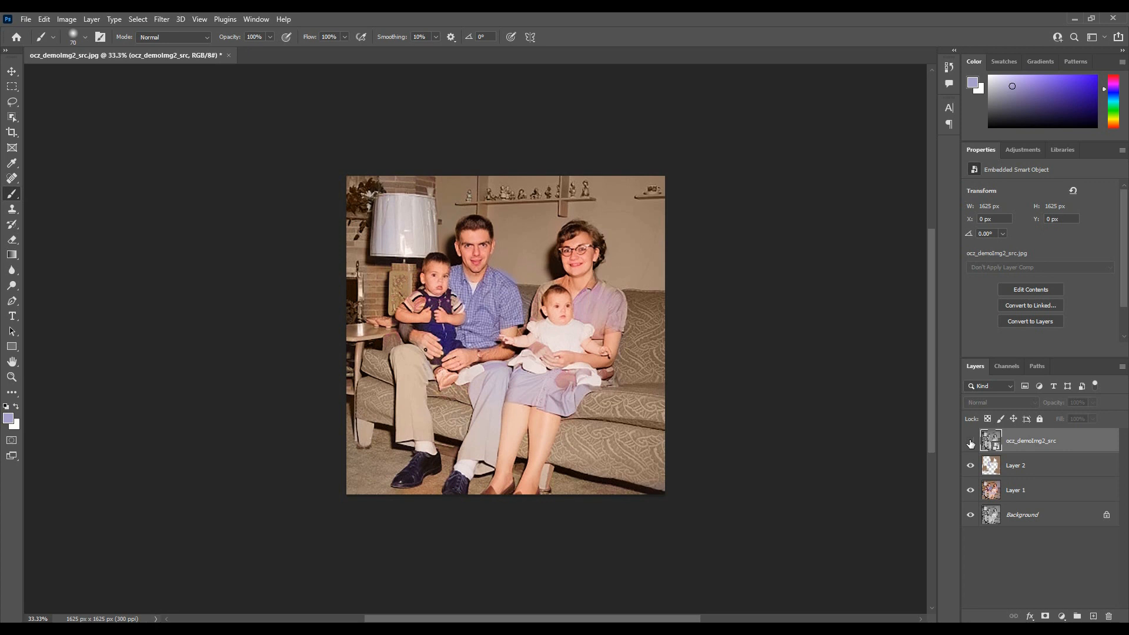
left_click(971, 444)
Step: Switch to Chrome and browse the Google Images results for black and white photos
key("alt+Tab")
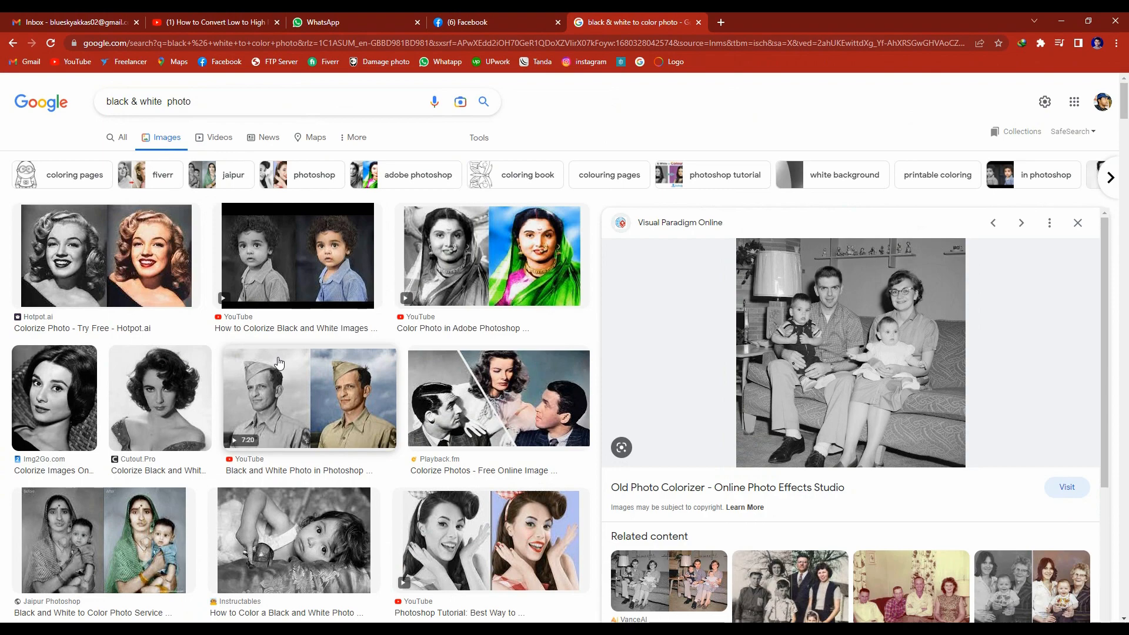
scroll(279, 361, "down", 15)
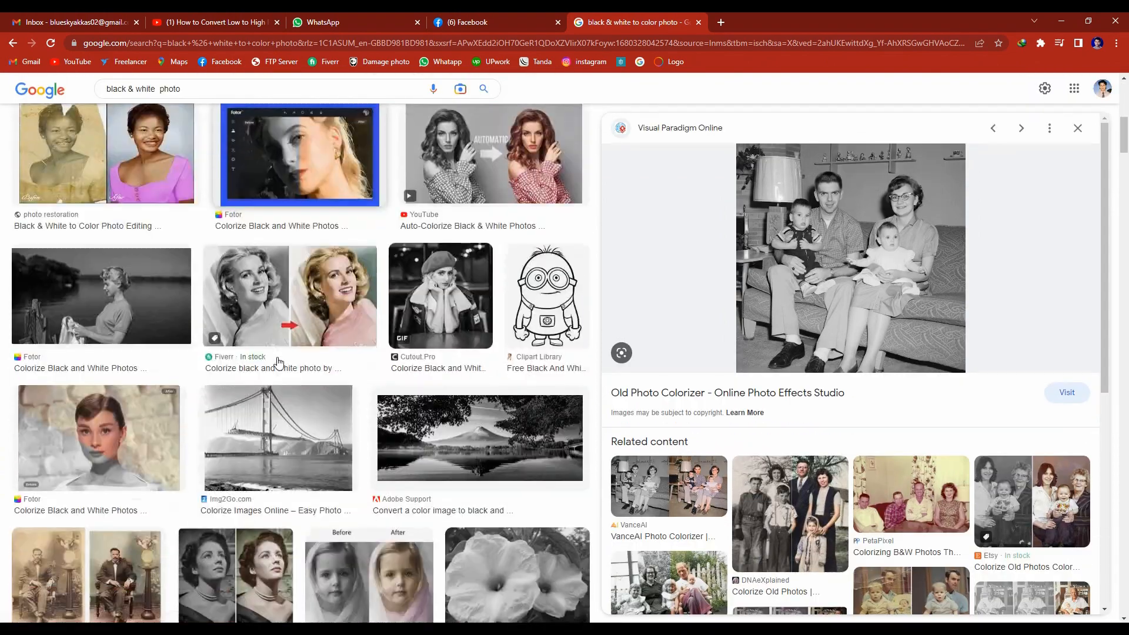
scroll(280, 359, "down", 5)
scroll(739, 311, "down", 4)
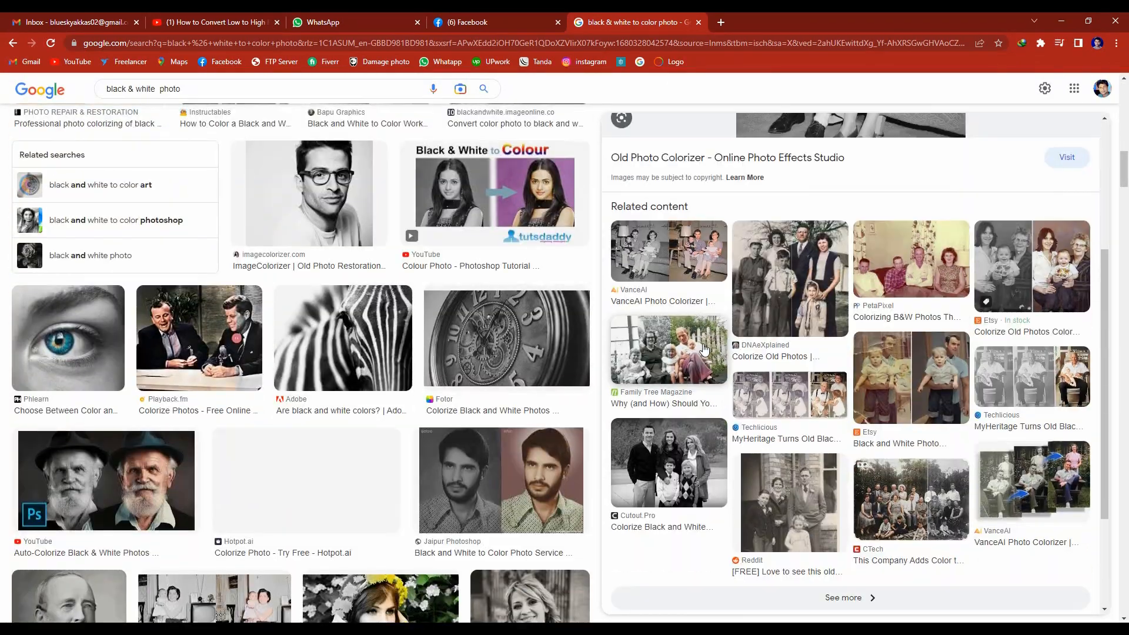
scroll(739, 311, "up", 5)
scroll(739, 311, "up", 2)
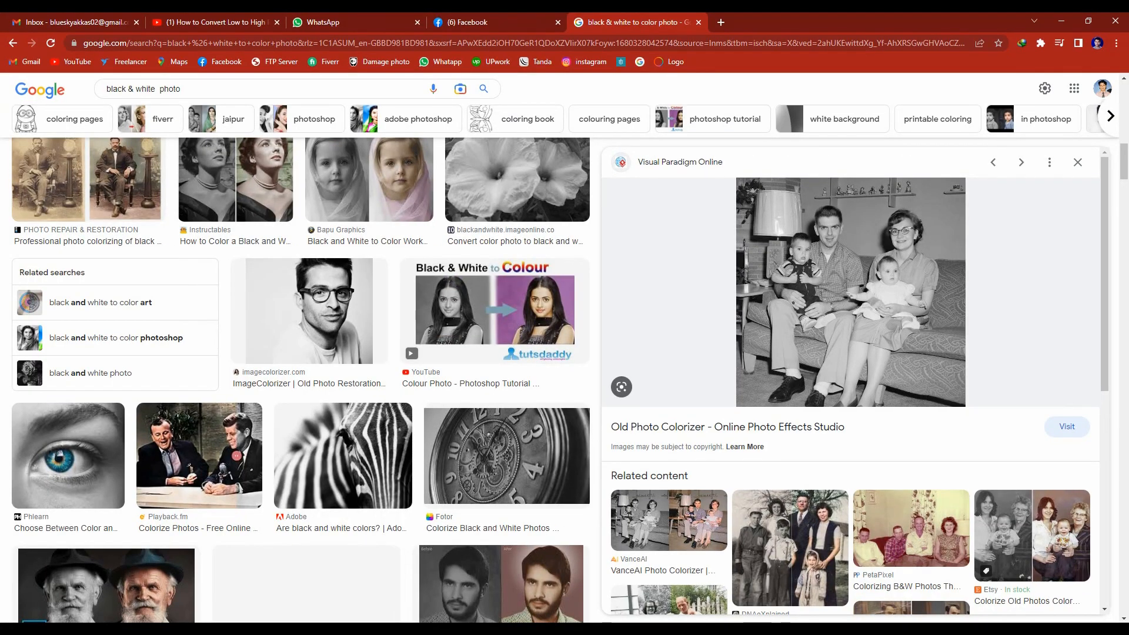
Step: Place ocz_demoImg2_src.jpg from the Desktop folder into the open Photoshop document as a new layer at full canvas size
key("super+e")
double_click(547, 334)
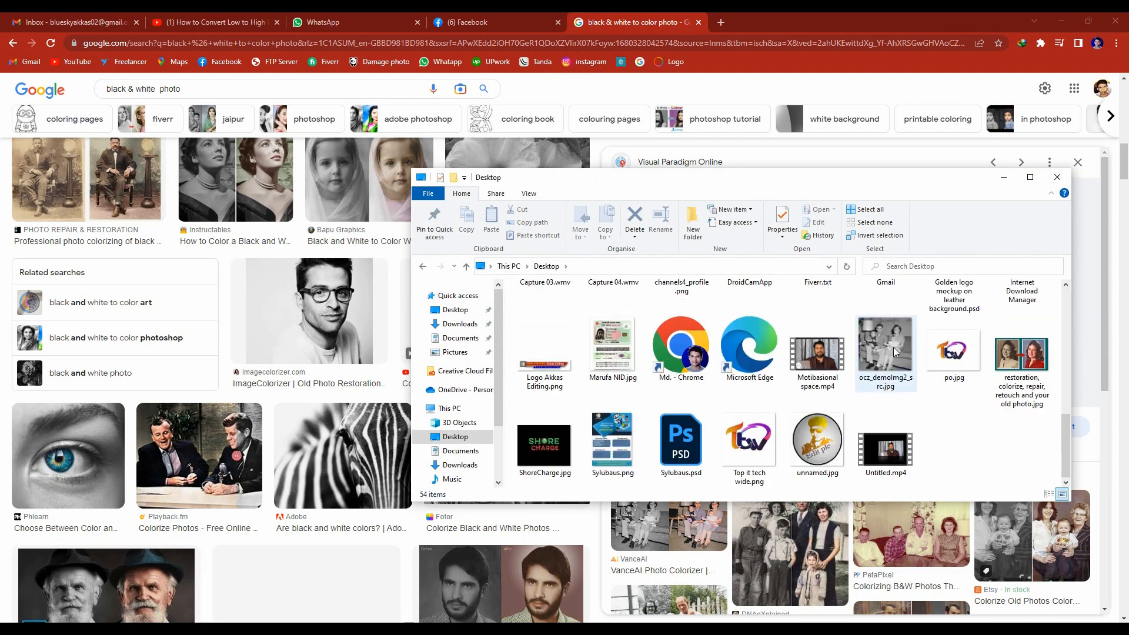
left_click_drag(894, 347, 624, 416)
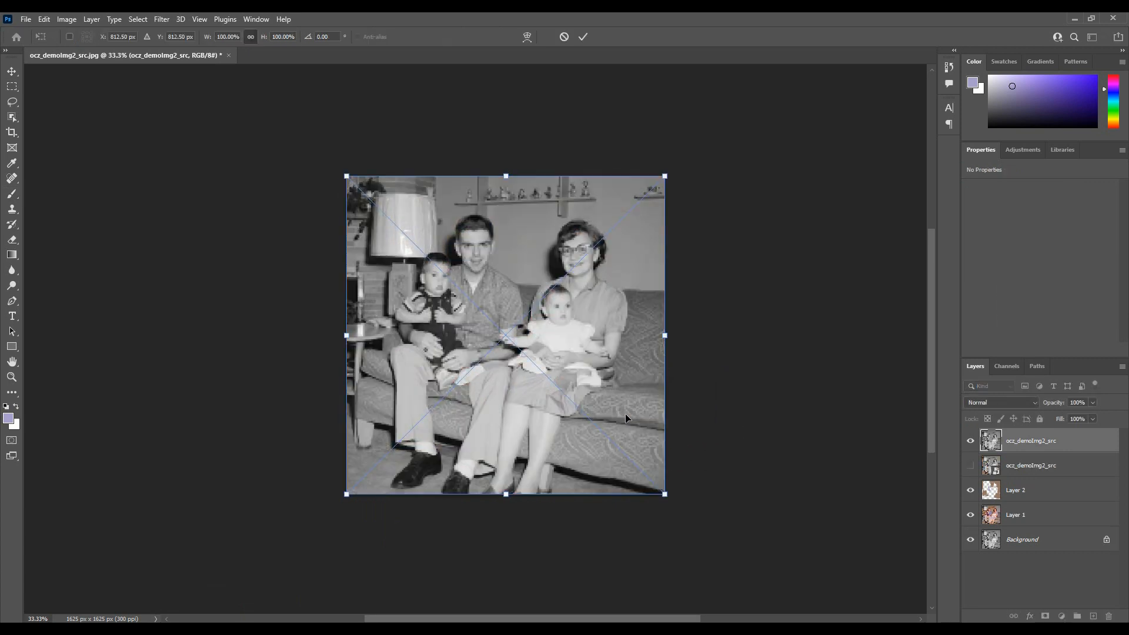
key("Return")
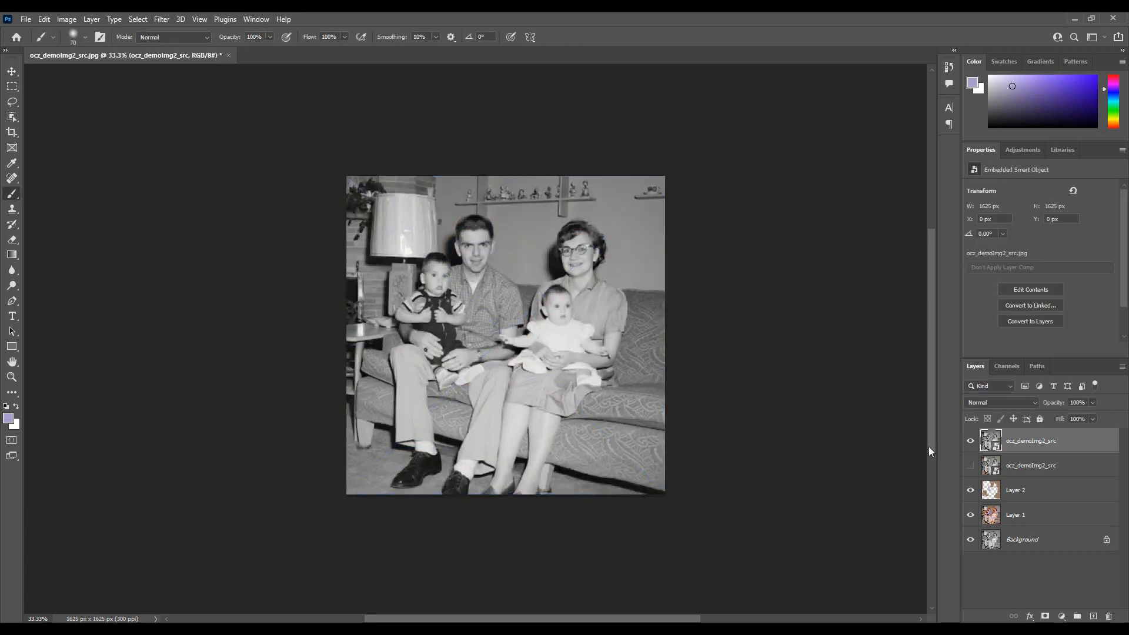
Step: Delete all the layers above the Background so only the original black-and-white photo remains
left_click(970, 441)
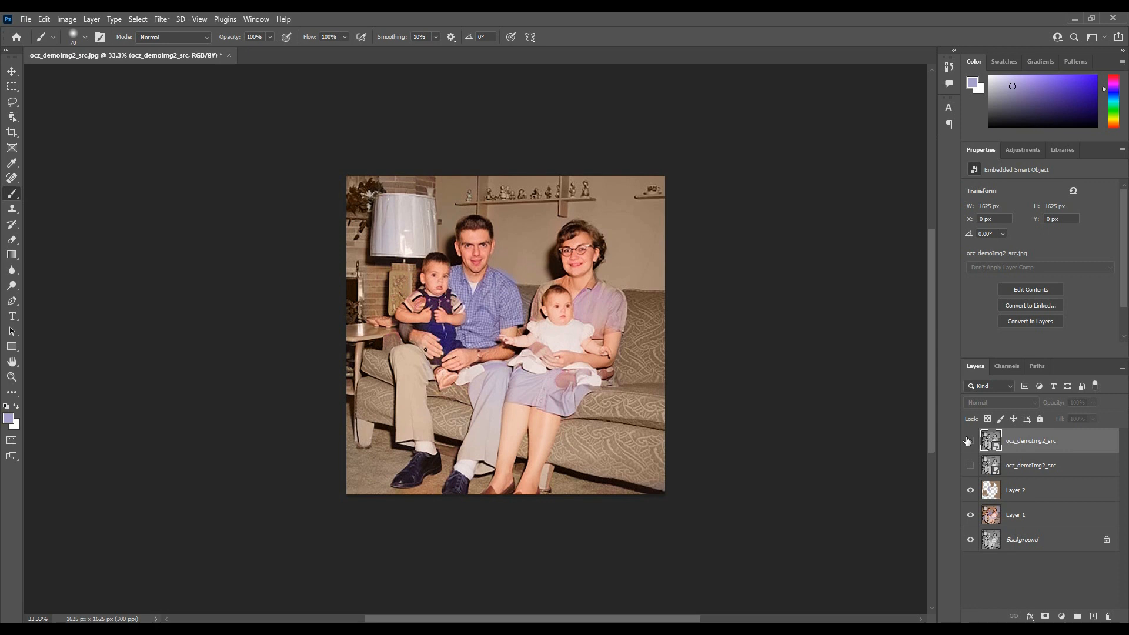
left_click(969, 441)
left_click(1029, 514, "shift")
left_click_drag(1039, 513, 1109, 615)
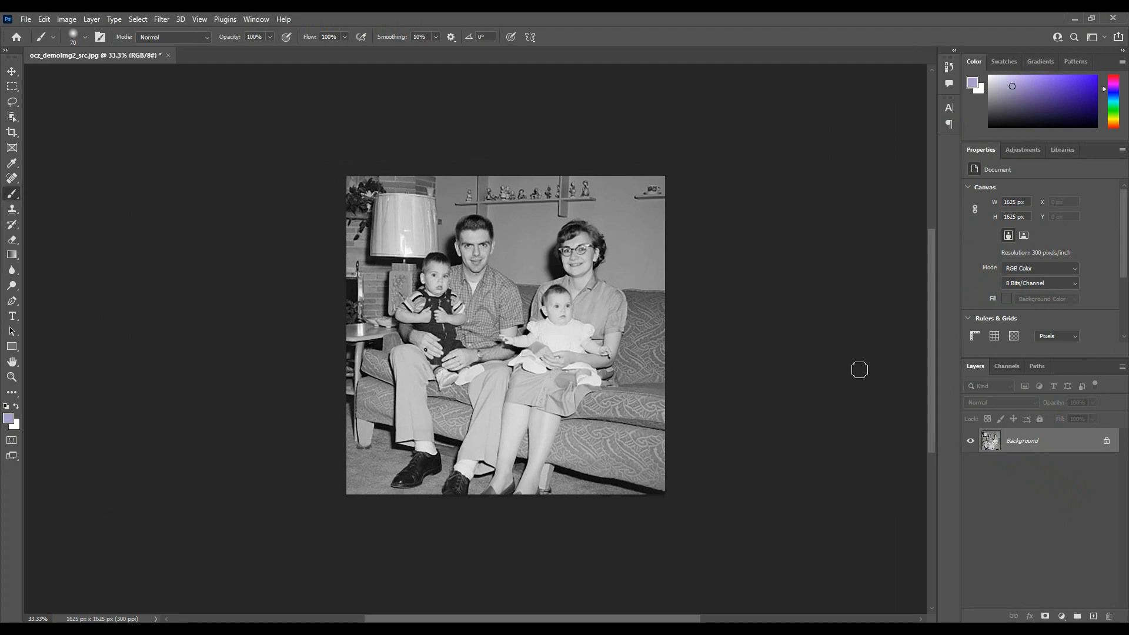
Step: Enable the Colorize neural filter on the Background photo, with saturation +12 and the cyan–red balance shifted slightly towards red
left_click(163, 20)
left_click(197, 40)
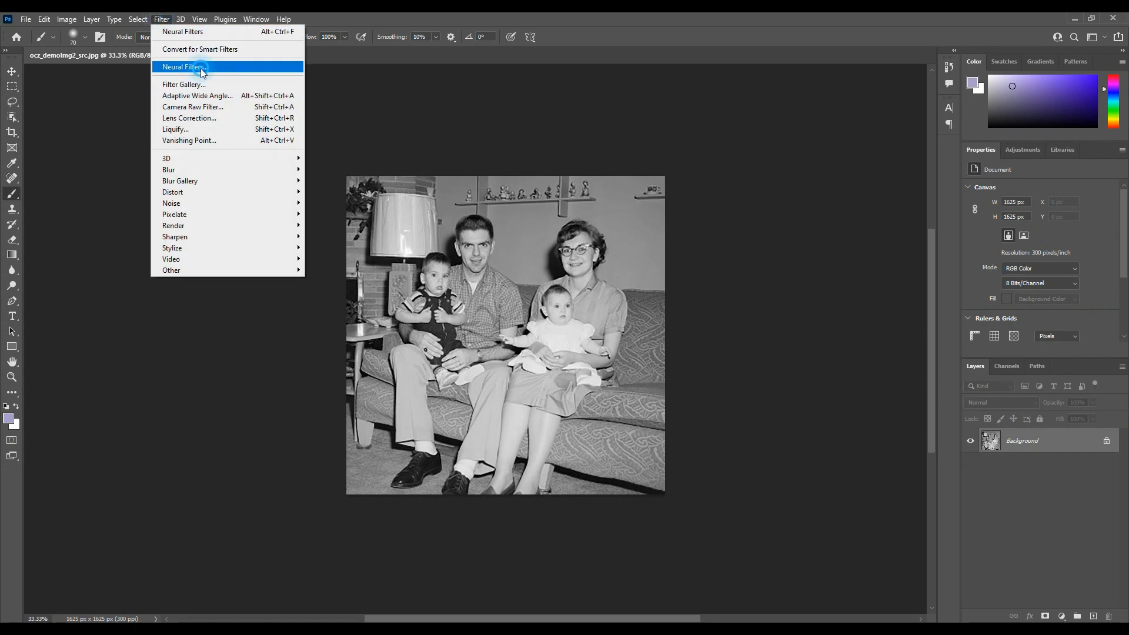
left_click(199, 68)
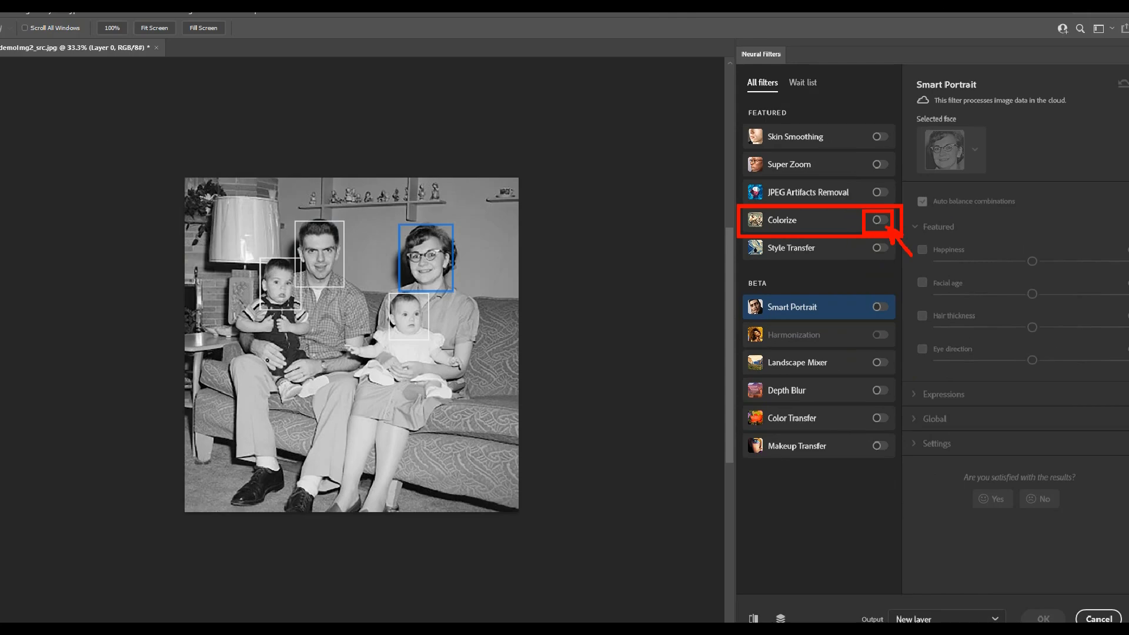
left_click(883, 221)
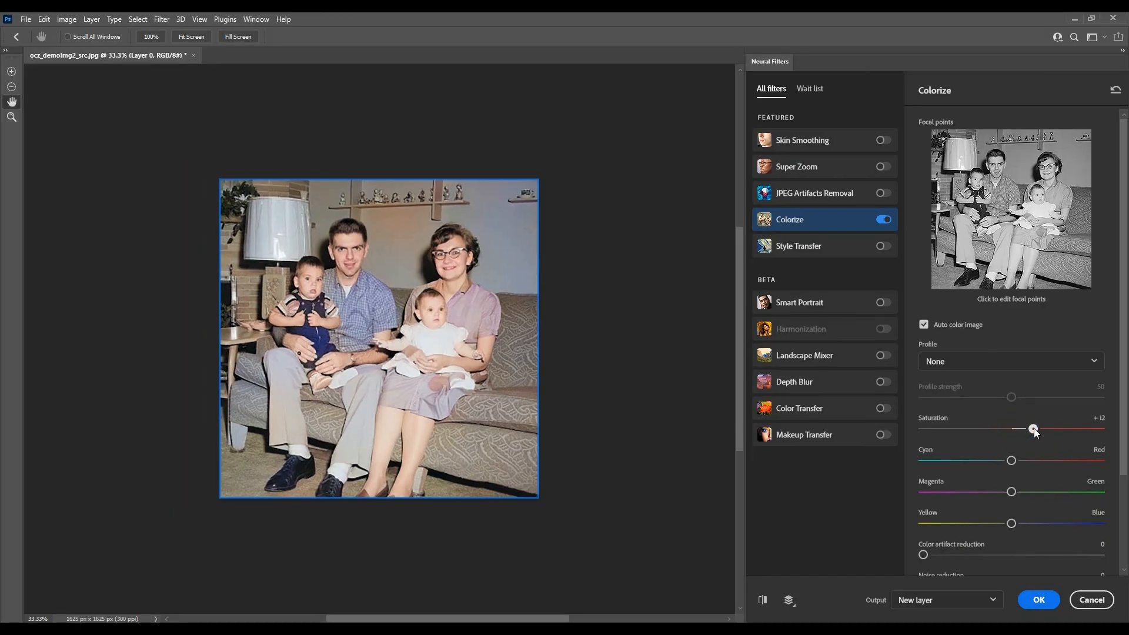
left_click_drag(1033, 429, 1032, 458)
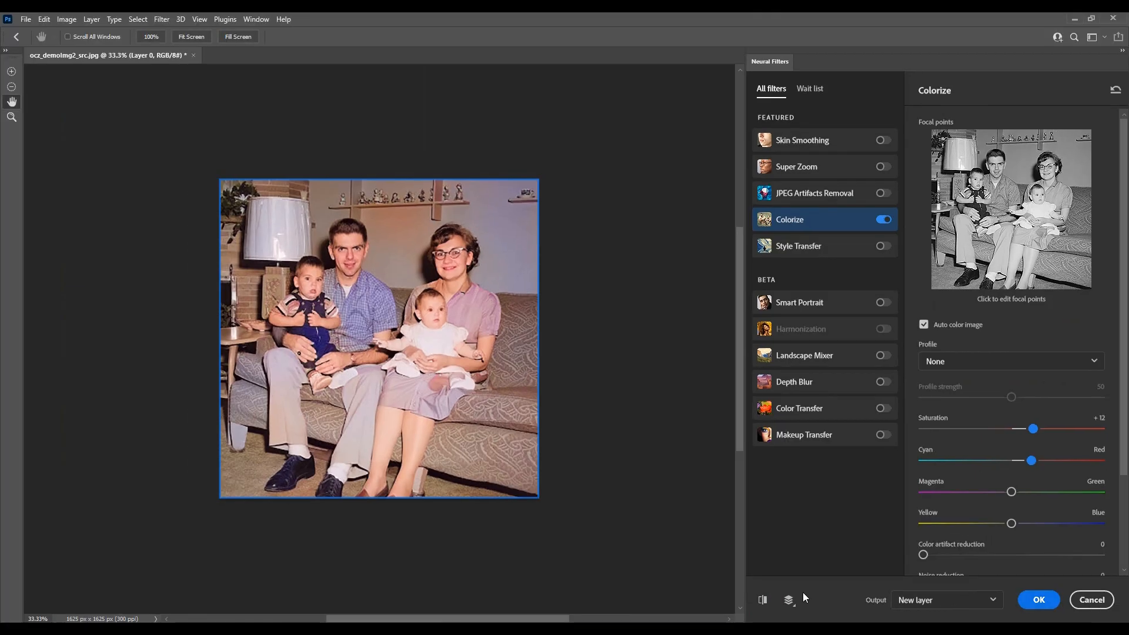
Step: Compare the colorized preview with the original black-and-white photo
left_click(764, 600)
left_click(763, 599)
left_click(763, 600)
left_click(763, 600)
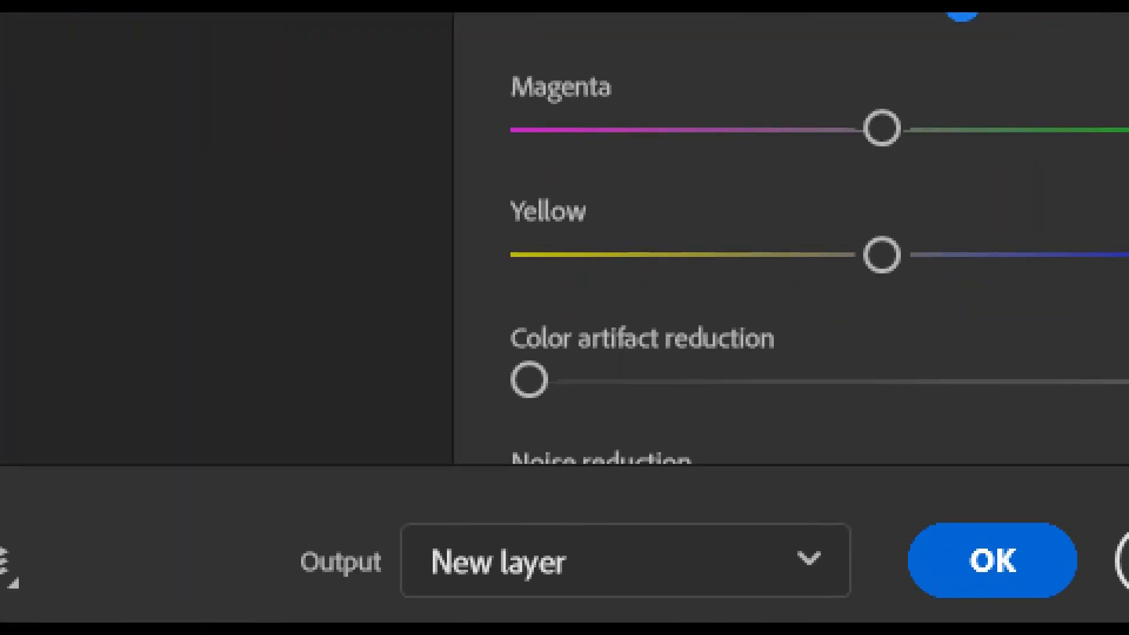
Step: Output the Colorize result to a new layer and toggle that layer's visibility to compare it with the original
left_click(965, 573)
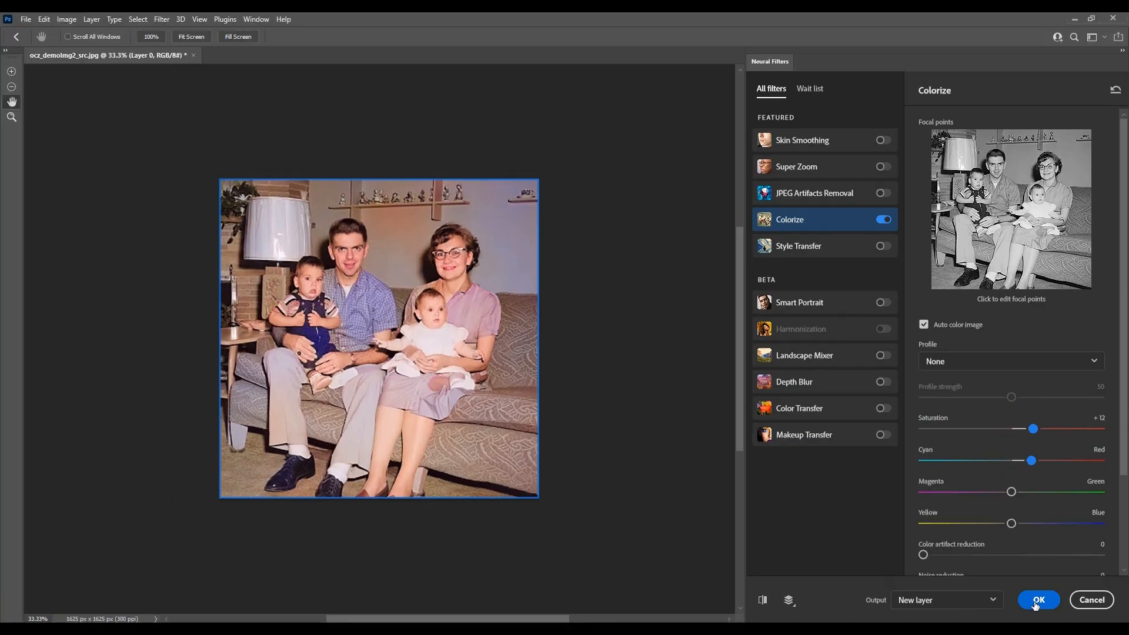
left_click(1038, 601)
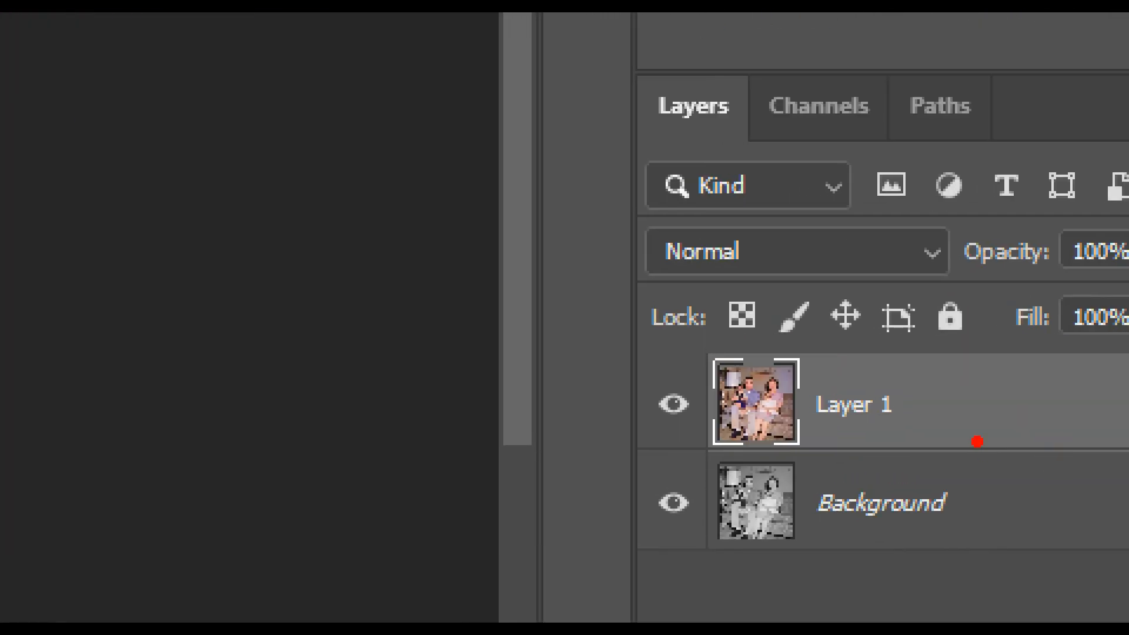
left_click(640, 399)
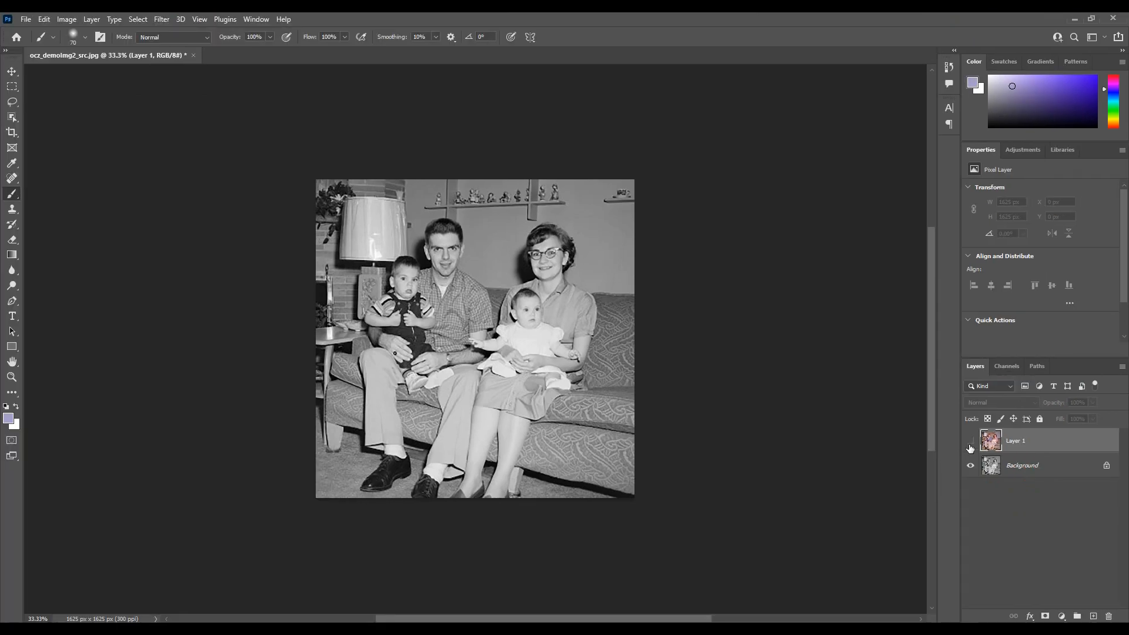
left_click(921, 439)
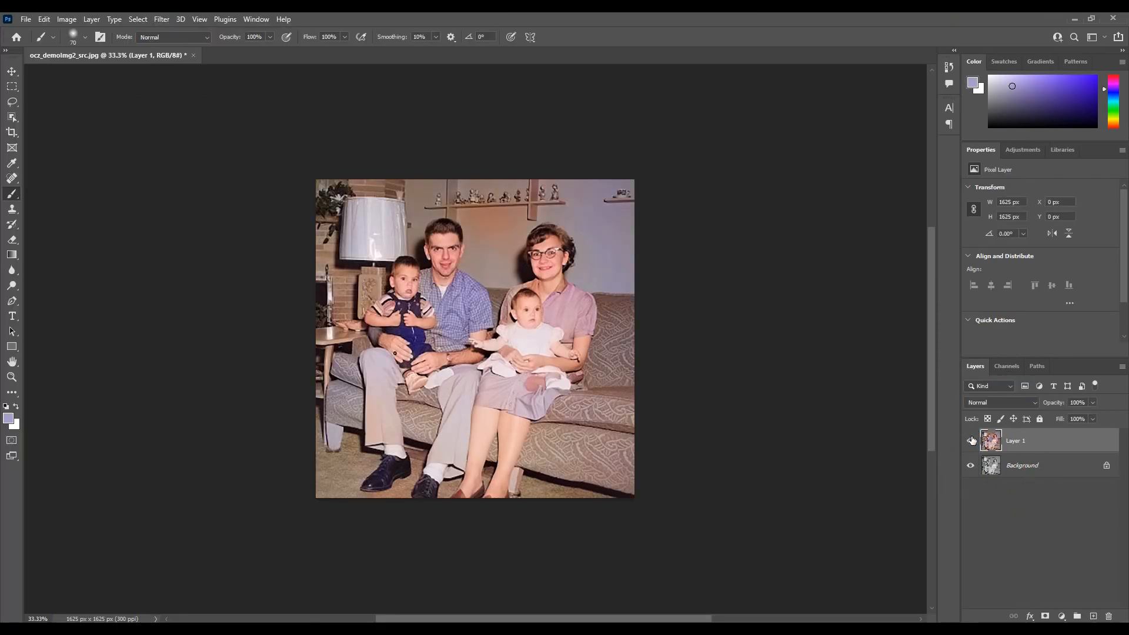
Step: Sample the beige color of the back wall near the figurine shelf as the foreground color
key("ctrl+plus")
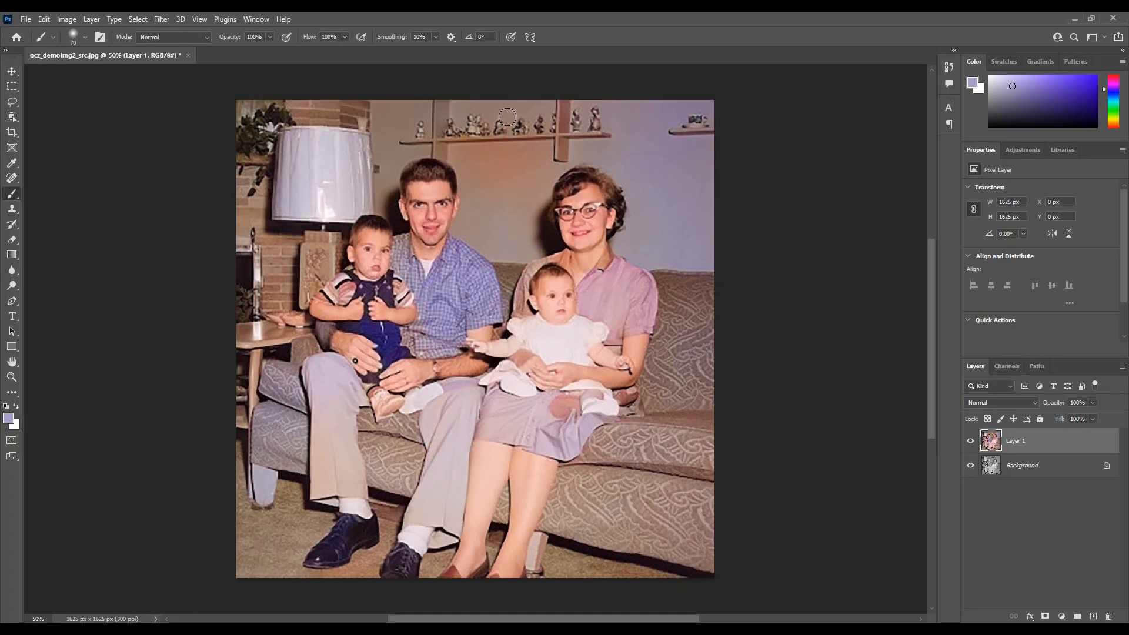
key("i")
left_click(516, 104)
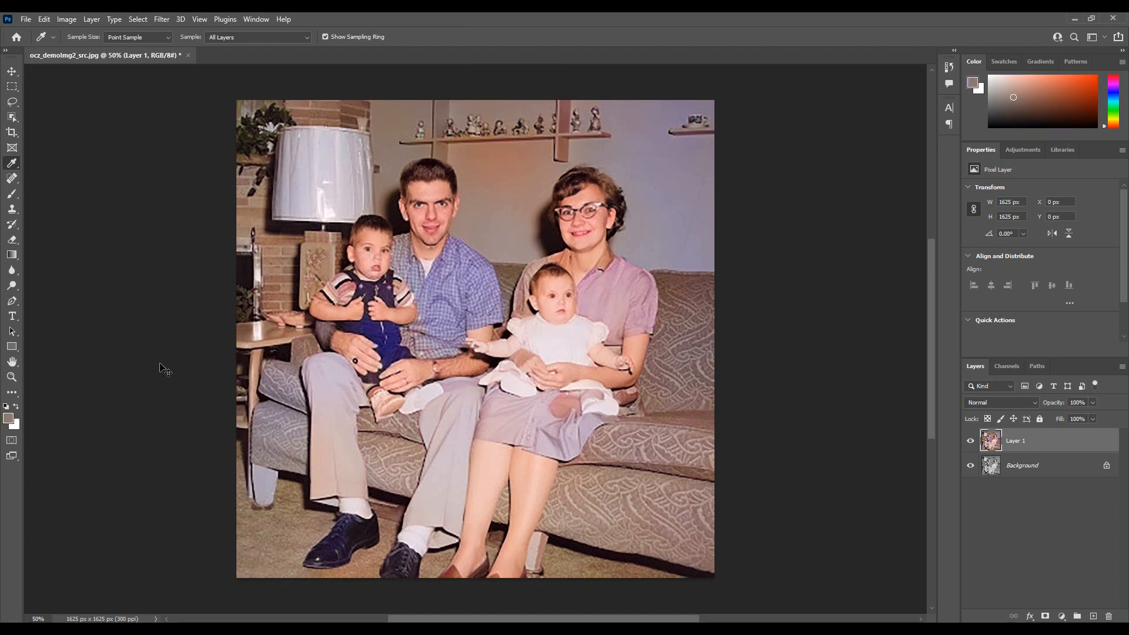
left_click(7, 439)
Step: Add a new empty layer above Layer 1 and set its blend mode to Color
left_click(1093, 616)
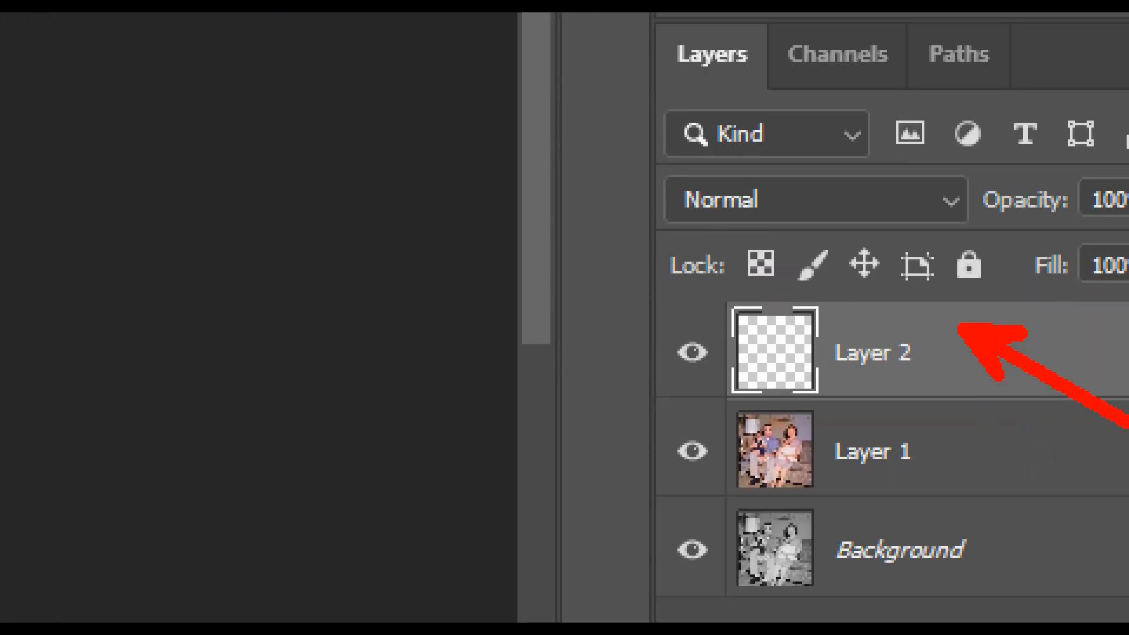
left_click_drag(666, 162, 833, 233)
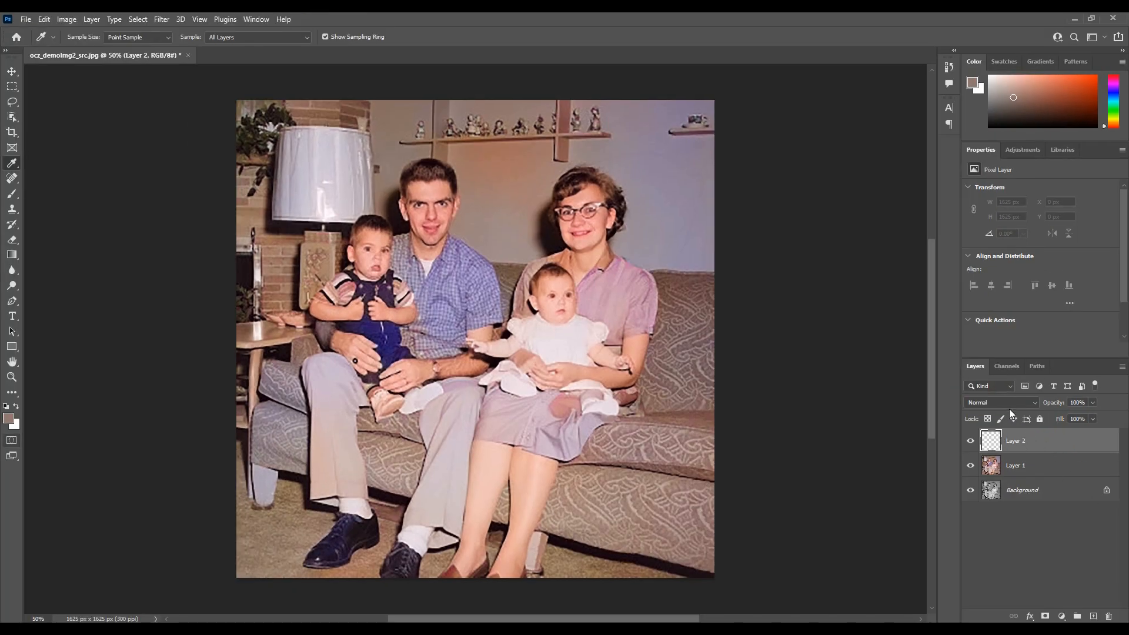
left_click(1006, 404)
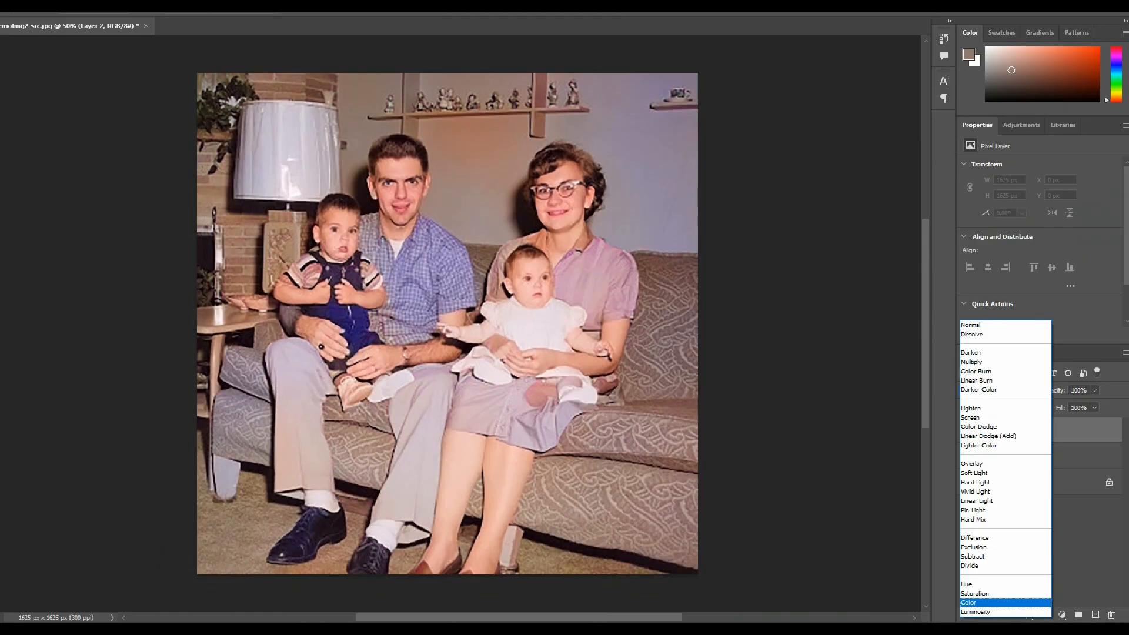
left_click(991, 605)
left_click(990, 405)
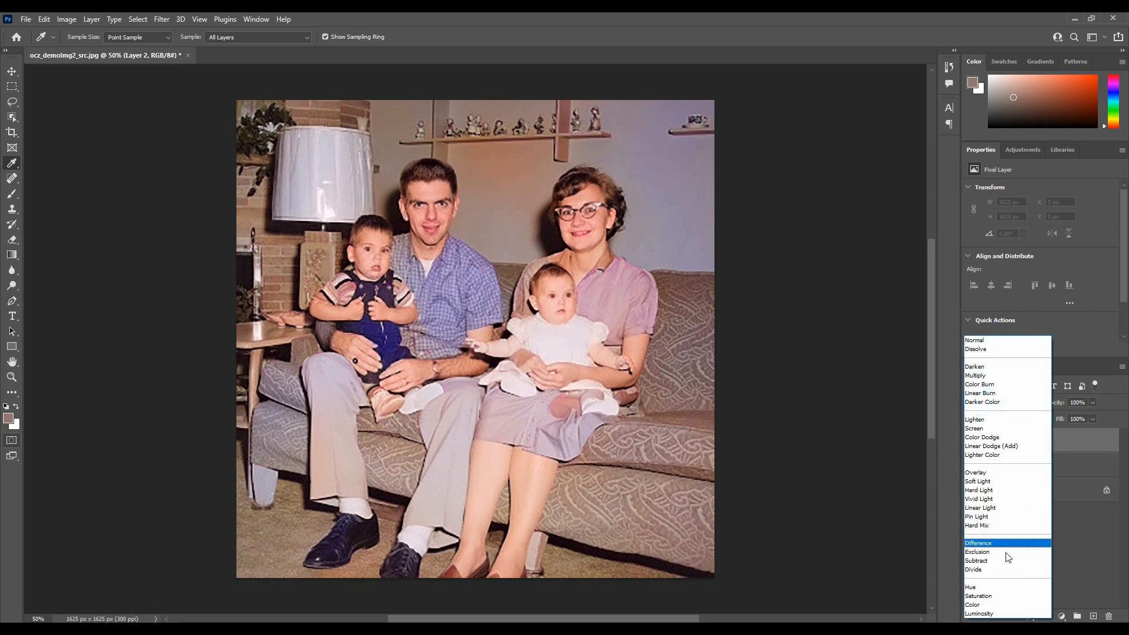
left_click(987, 604)
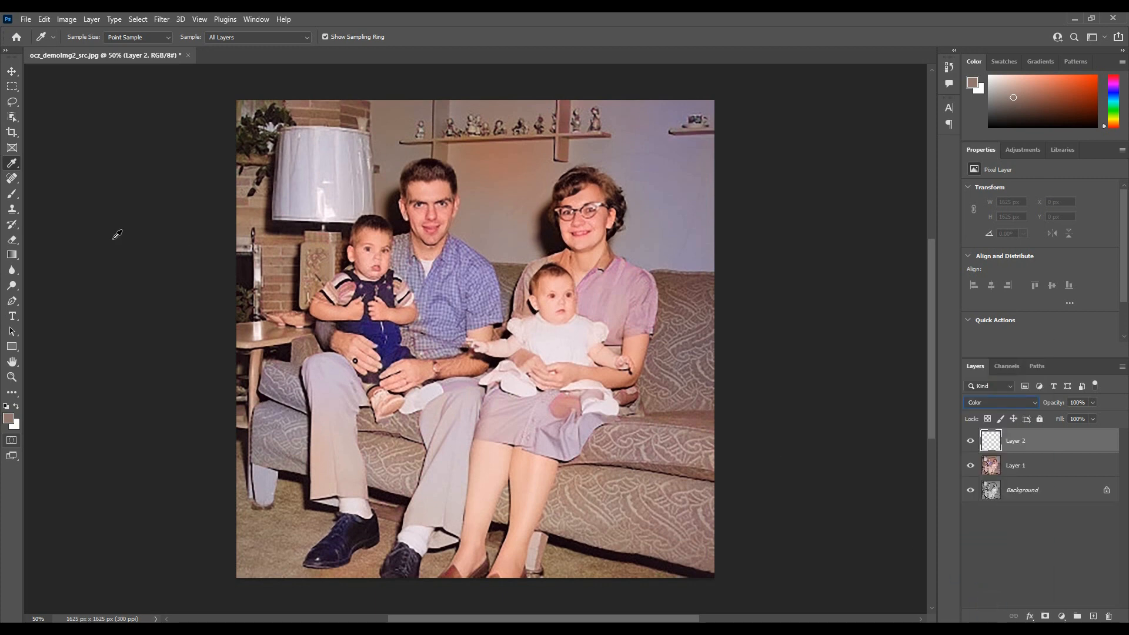
Step: Paint the sampled beige on Layer 2 over the back wall and the brickwork with a 200 px brush
left_click(16, 191)
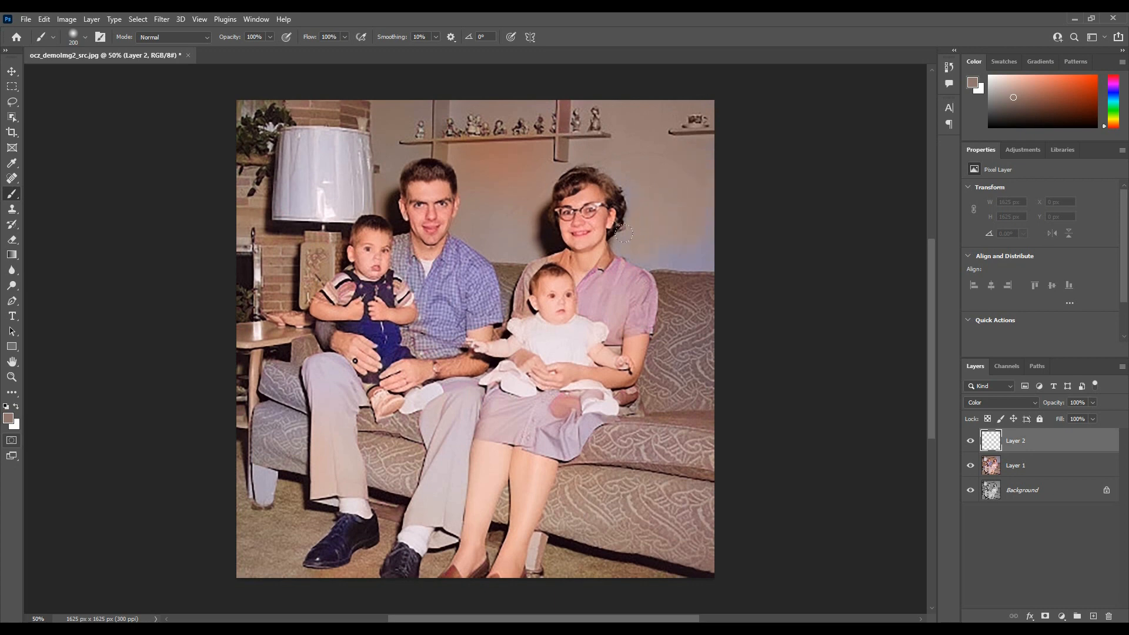
left_click_drag(647, 206, 621, 167)
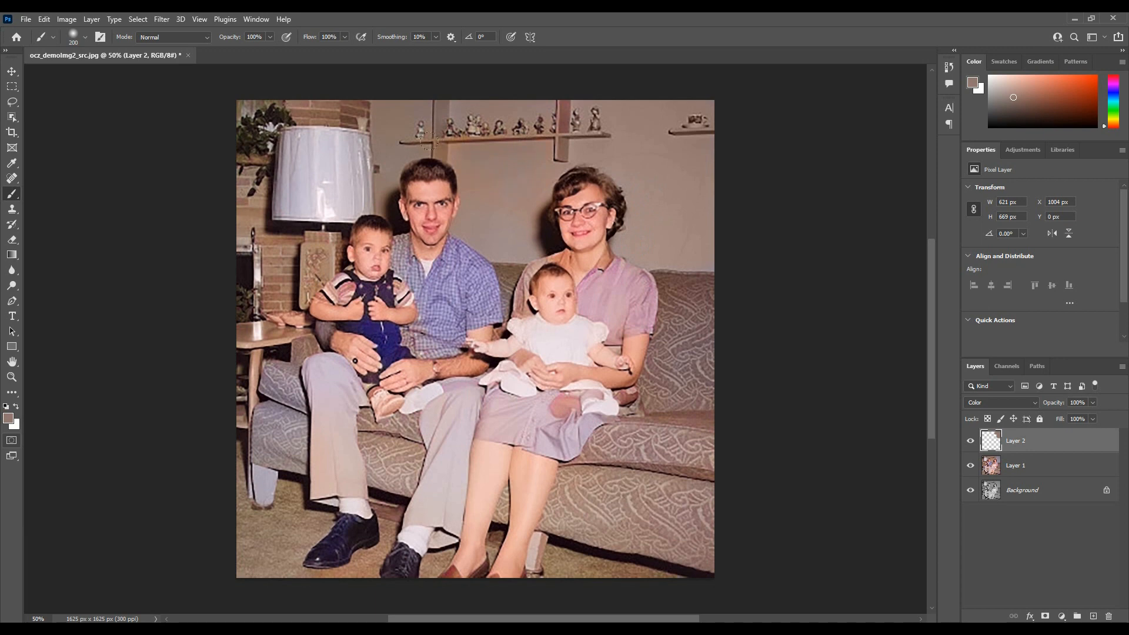
left_click_drag(423, 112, 456, 121)
left_click_drag(255, 188, 265, 226)
Step: Sample the blue of the man's checked shirt as the foreground color
key("ctrl+plus")
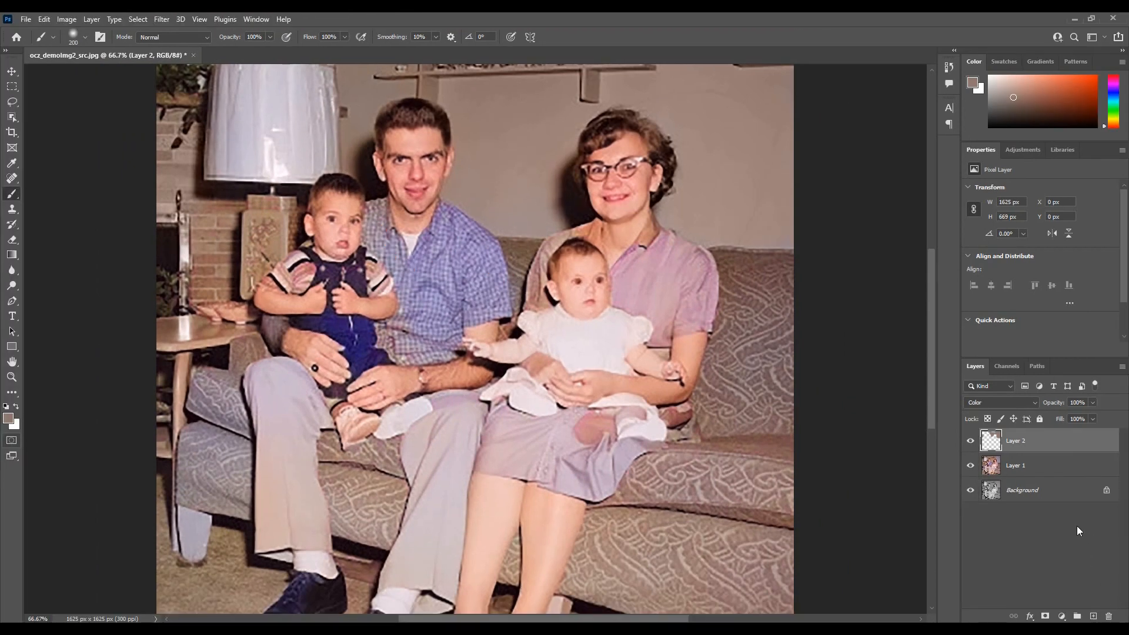
key("i")
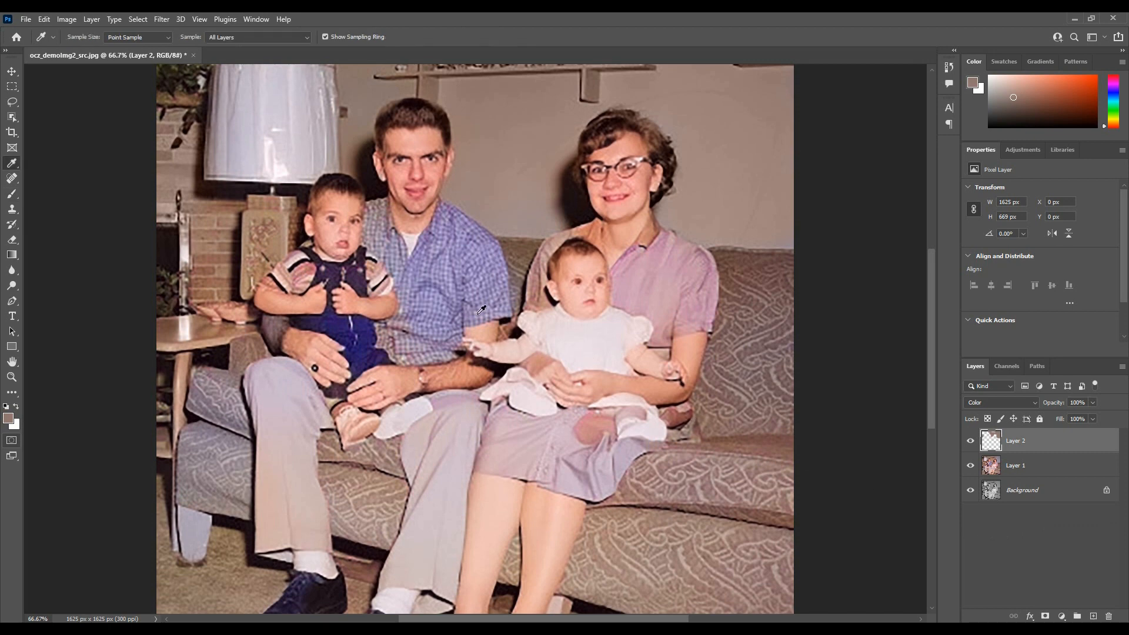
left_click(454, 269)
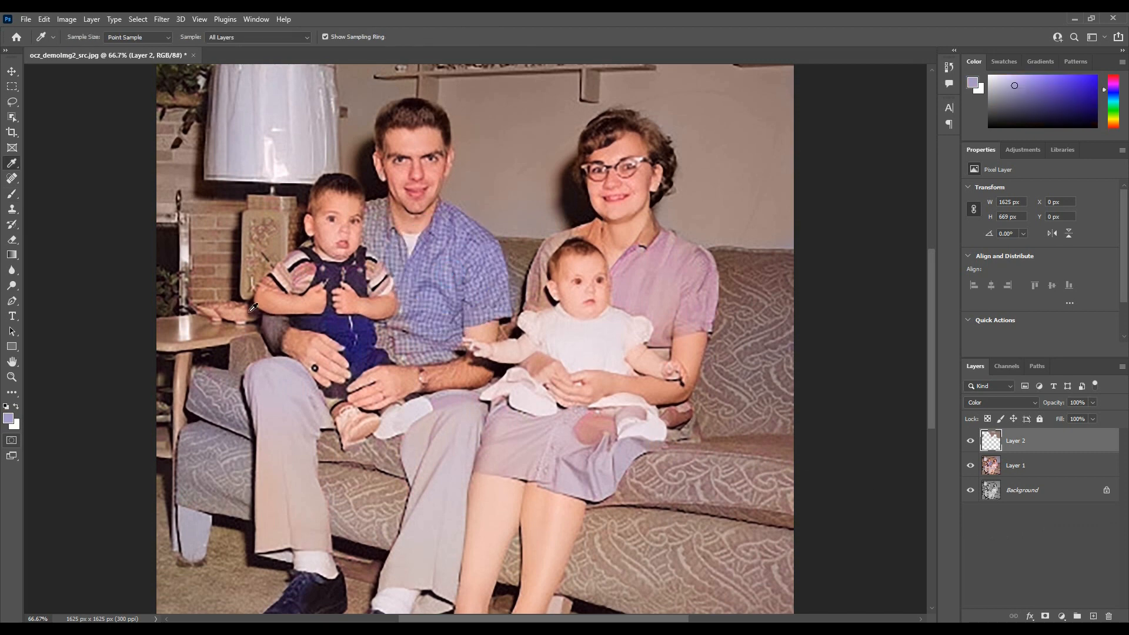
Step: Paint the sampled blue over the discolored parts of the man's shirt on Layer 2 with a 70 px brush
left_click(12, 193)
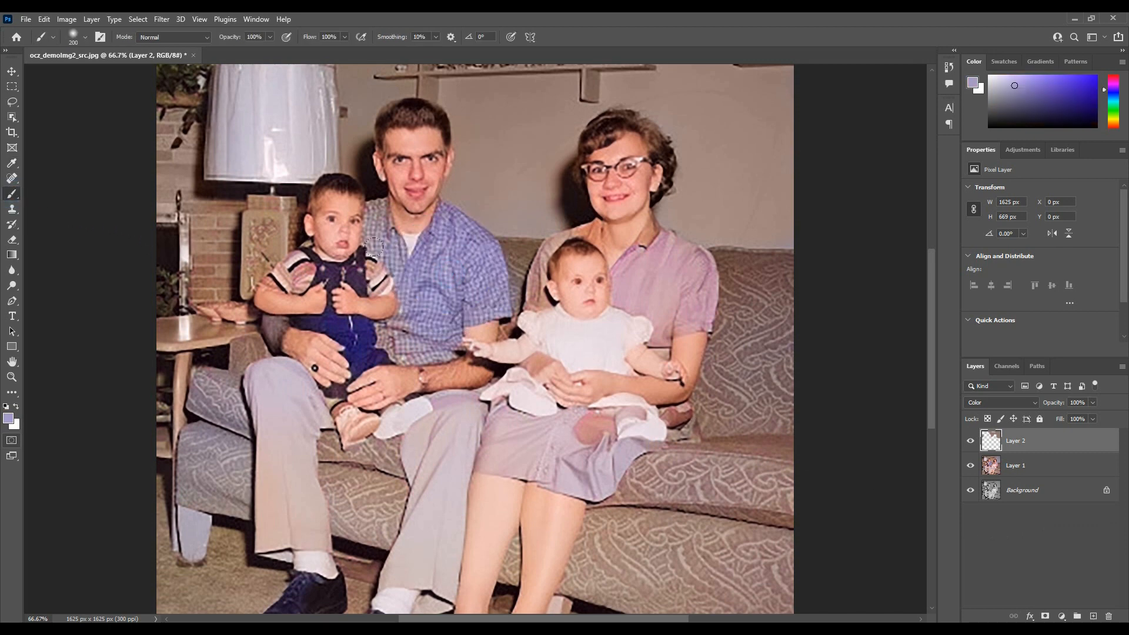
left_click(379, 246)
key("bracketleft")
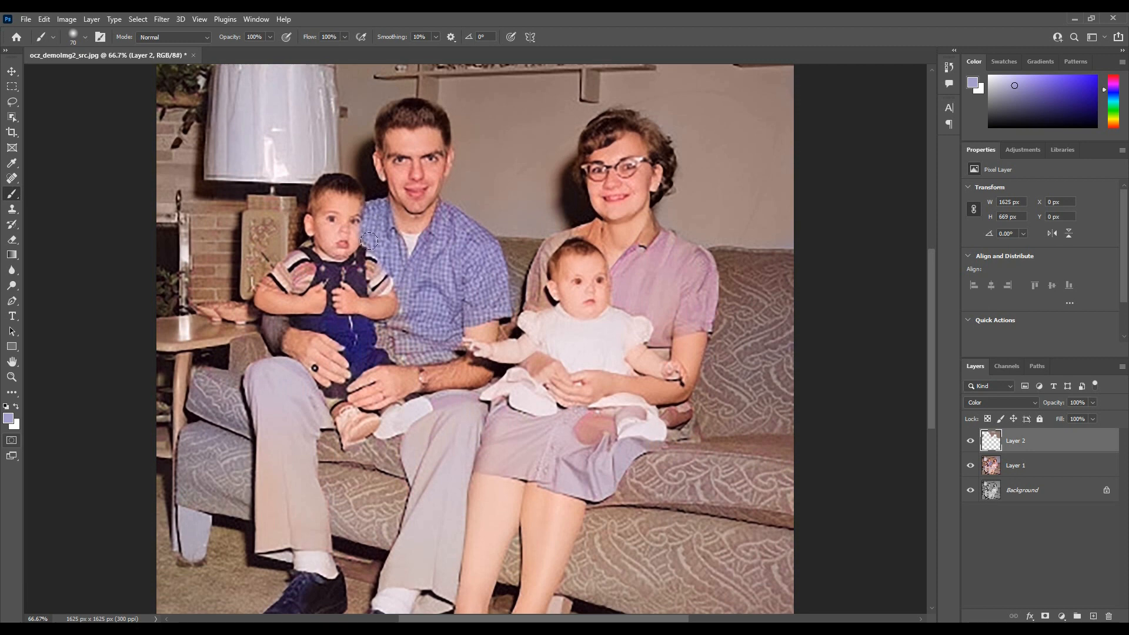
left_click_drag(369, 241, 384, 248)
left_click_drag(401, 295, 391, 334)
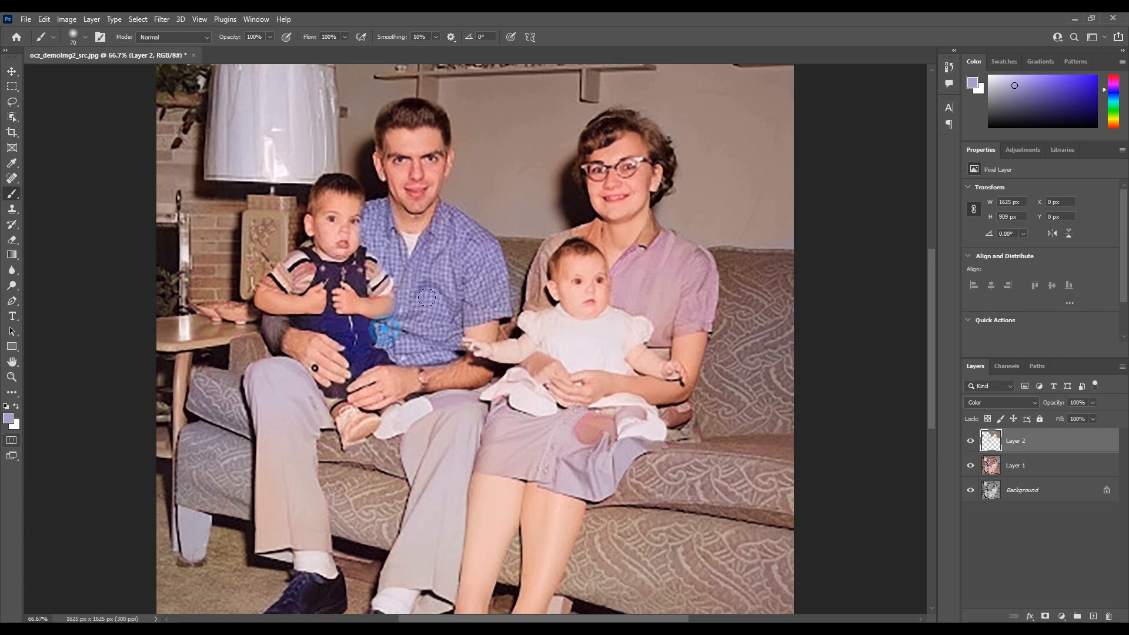
left_click(435, 242)
key("ctrl+minus")
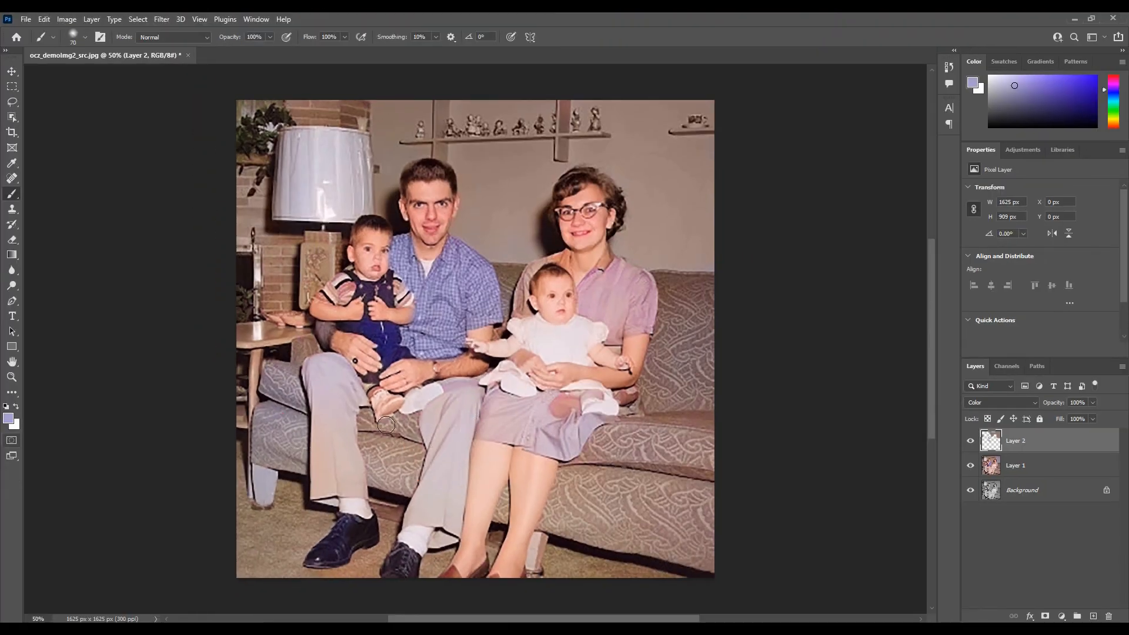
Step: Sample the blue-gray of the sofa's armrest and paint it over the brown parts of the sofa on Layer 2
key("i")
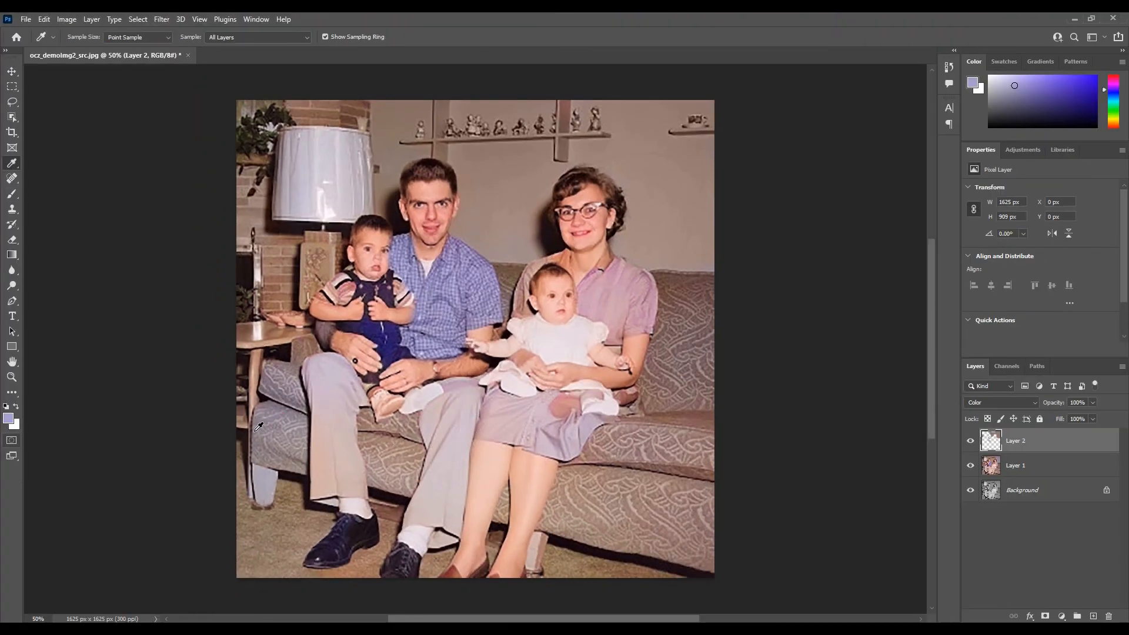
left_click(280, 416)
key("b")
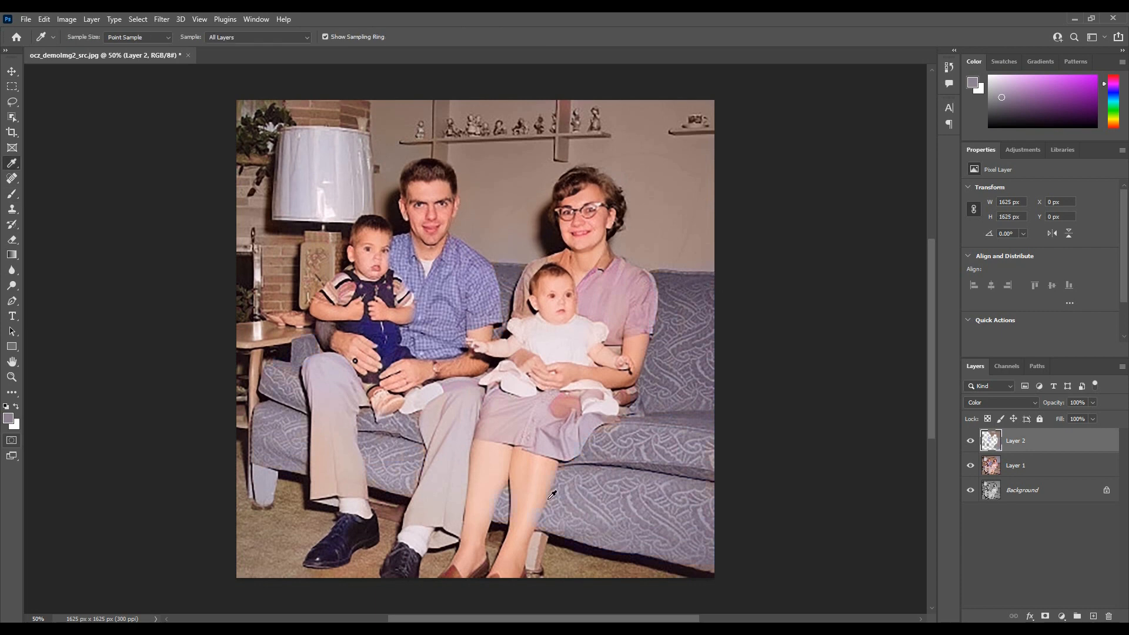
Step: Sample the skin tone of the woman's leg and paint over the blue spill along her legs with a 45 px brush
left_click(533, 491, "alt")
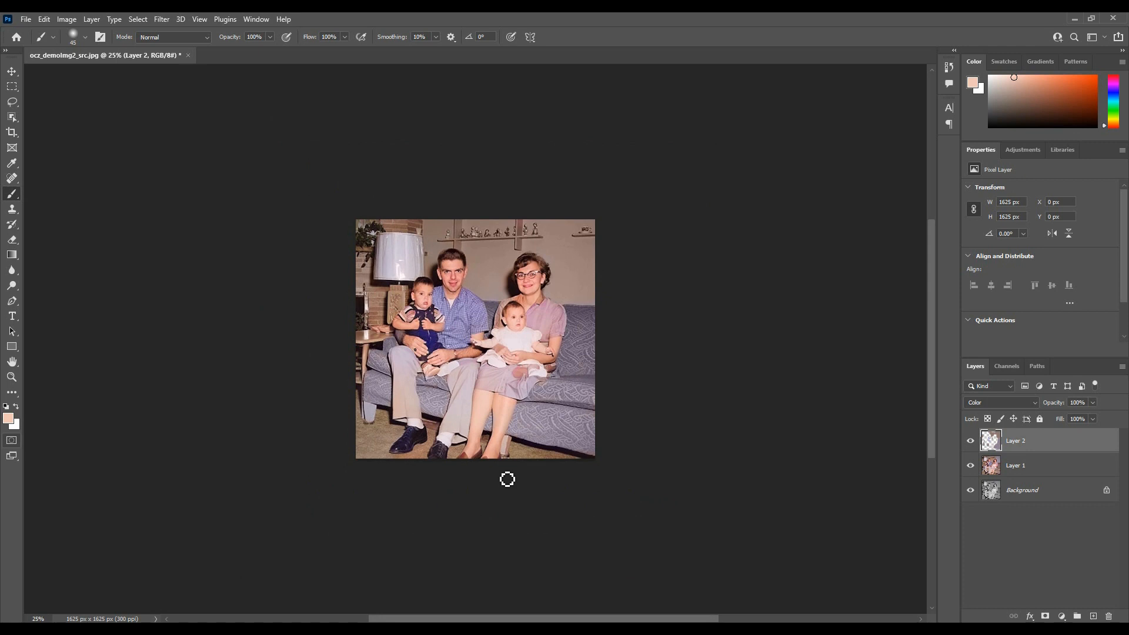
key("ctrl+plus")
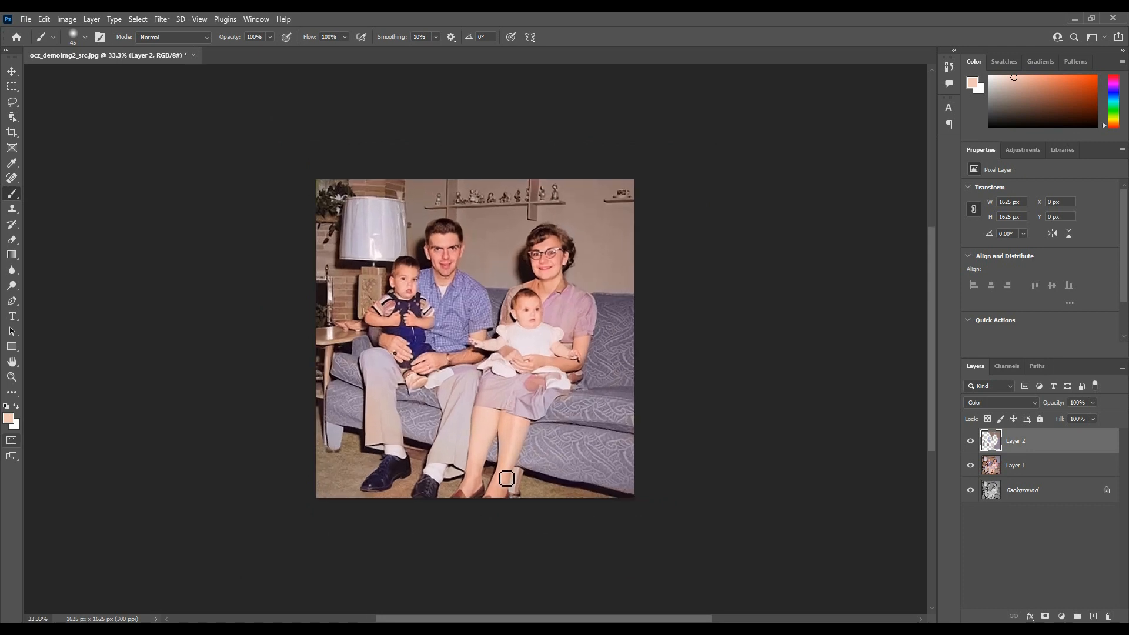
Step: Sample the pale mauve-gray near the knee of the man's trousers as the brush color
key("i")
left_click(380, 360)
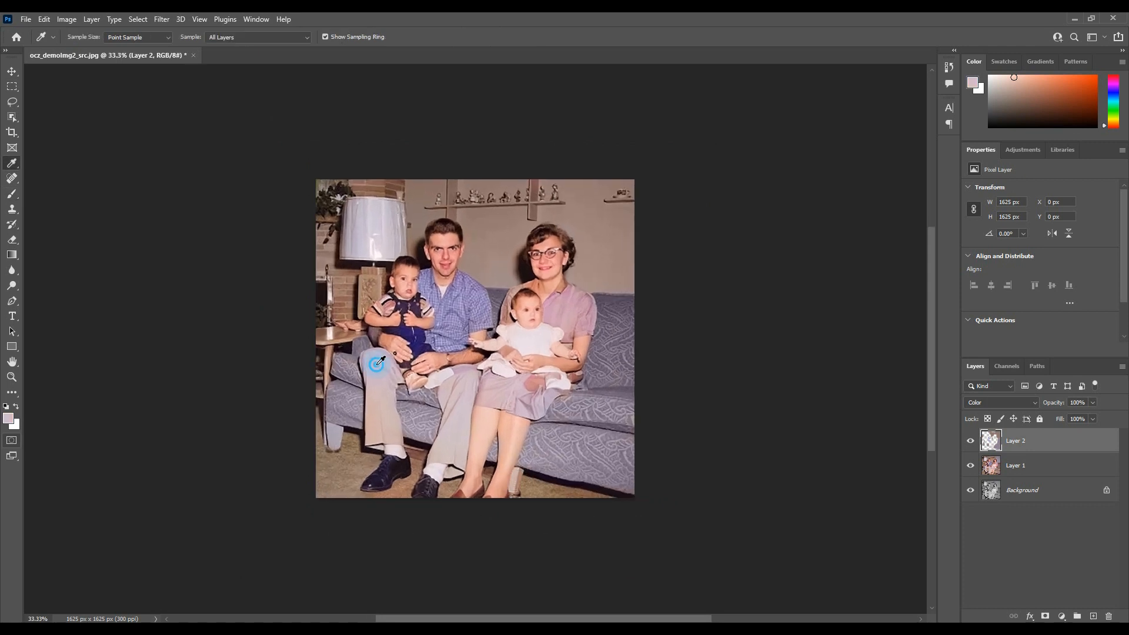
key("b")
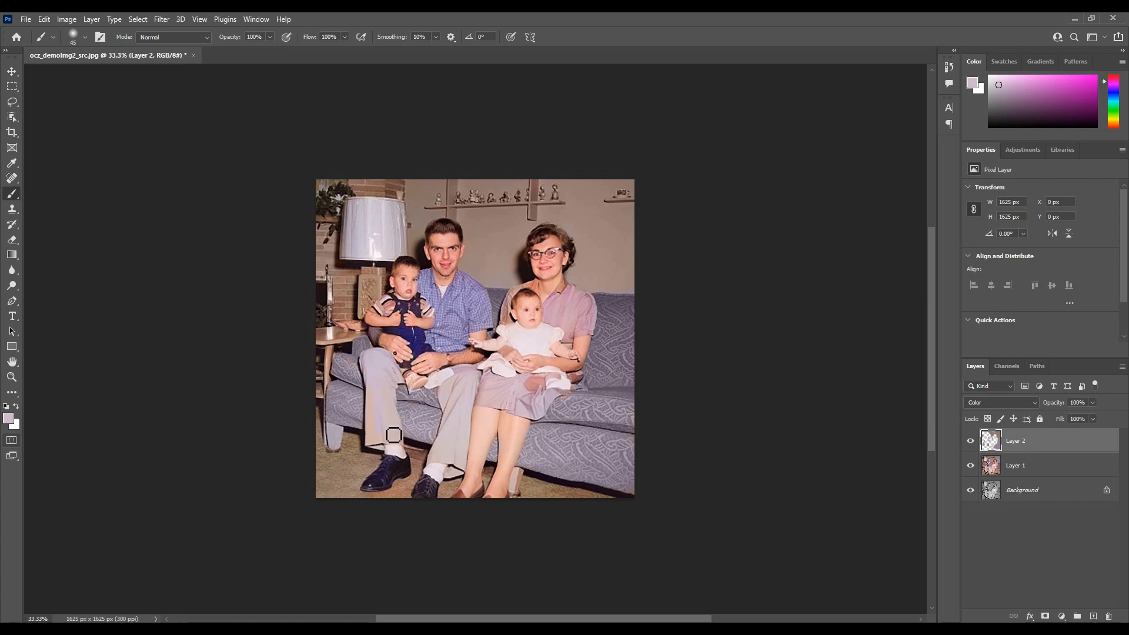